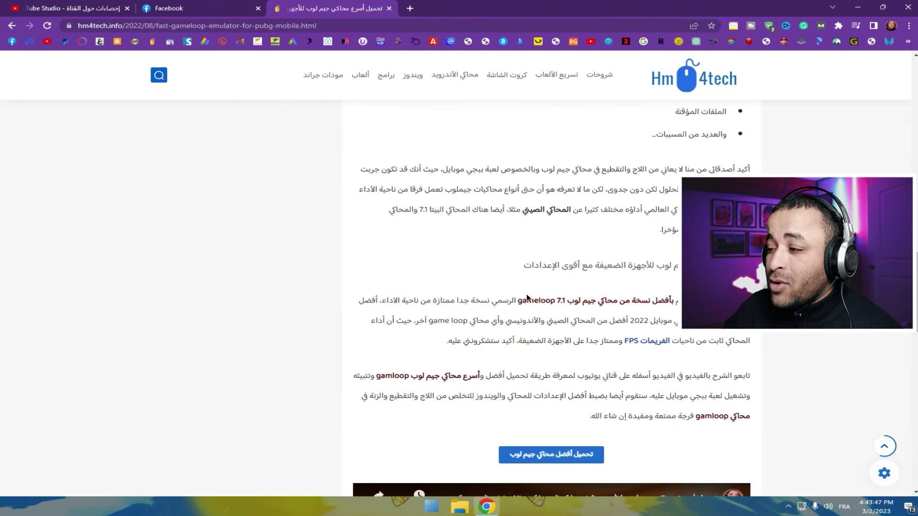
# Step: Follow the article's GameLoop download link through the redirect page to the Uptodown GameLoop download page
pyautogui.scroll(-1, 565, 172)
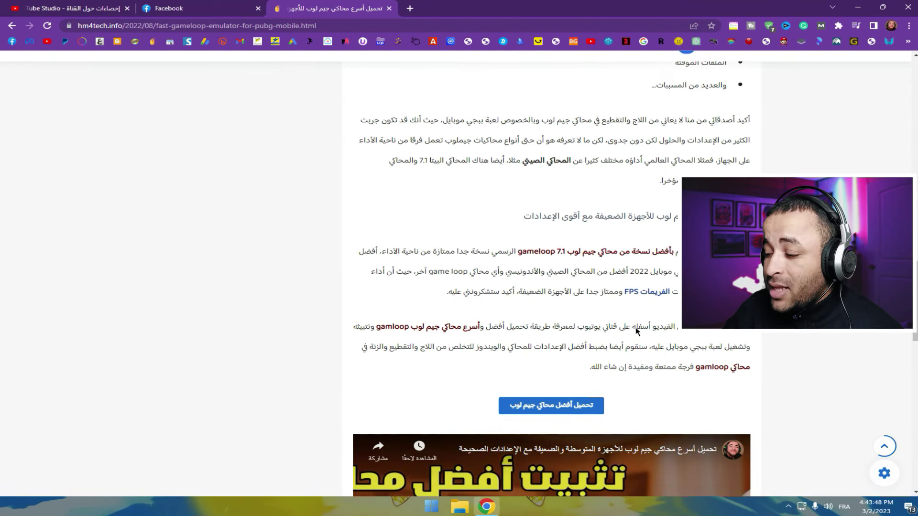
pyautogui.click(567, 410)
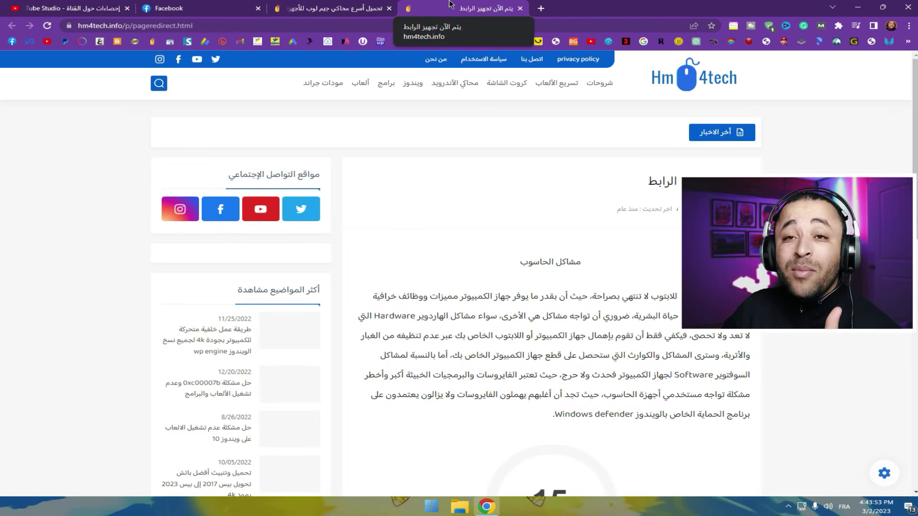
pyautogui.scroll(-3, 614, 290)
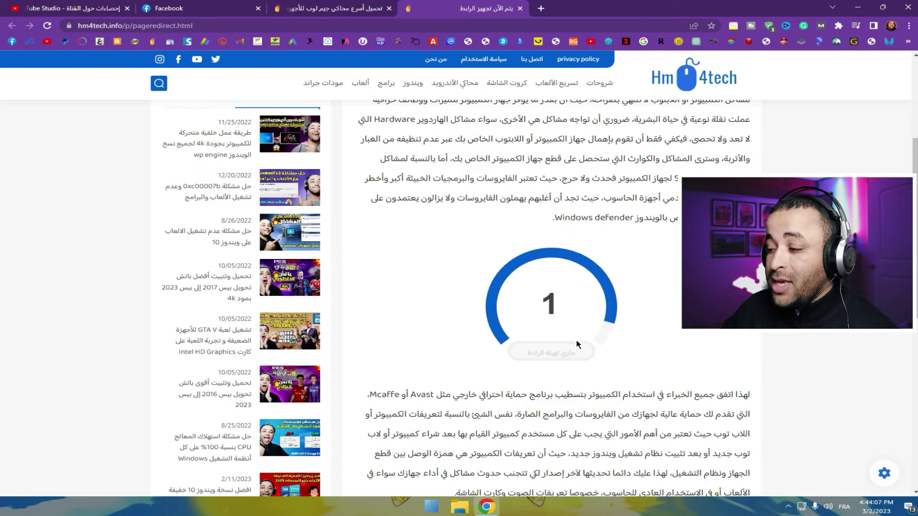
pyautogui.click(552, 353)
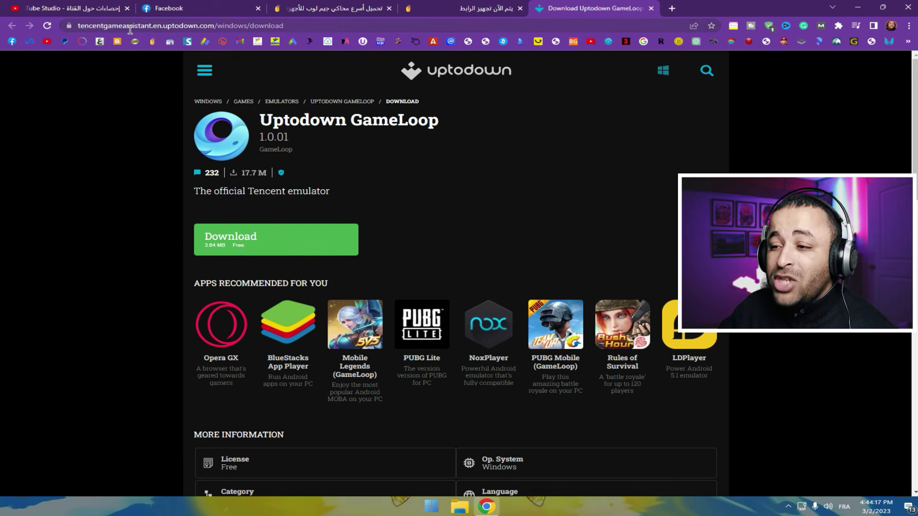
# Step: Download uptodown-gameloop-1-0-01.exe and run the installer over a cleared desktop
pyautogui.click(239, 246)
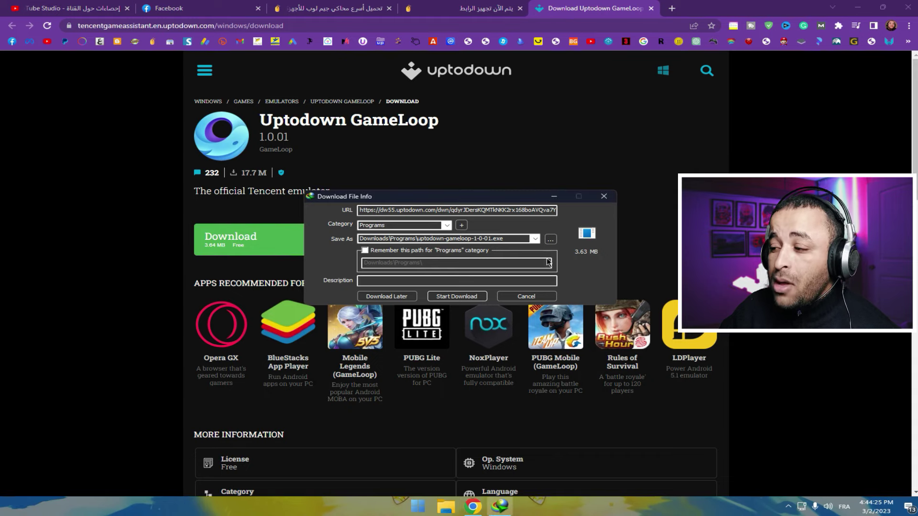
pyautogui.click(458, 297)
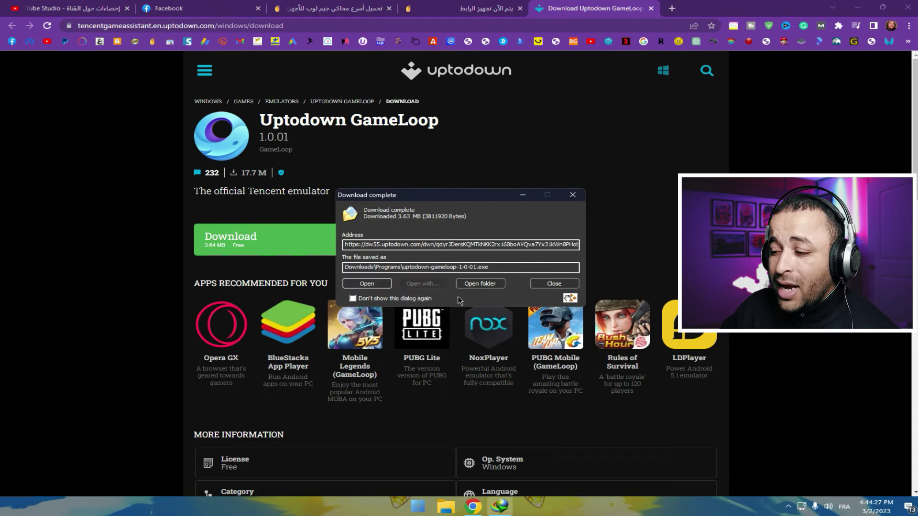
pyautogui.click(378, 285)
pyautogui.press('super+d')
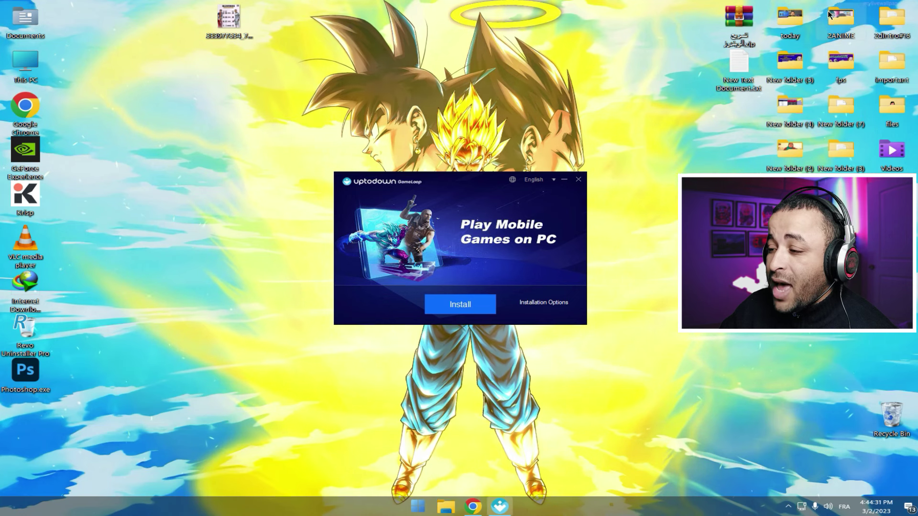
# Step: Check the C: drive's free space and install GameLoop to C:\Program Files\TxGameAssistant\ with English as the language
pyautogui.click(545, 302)
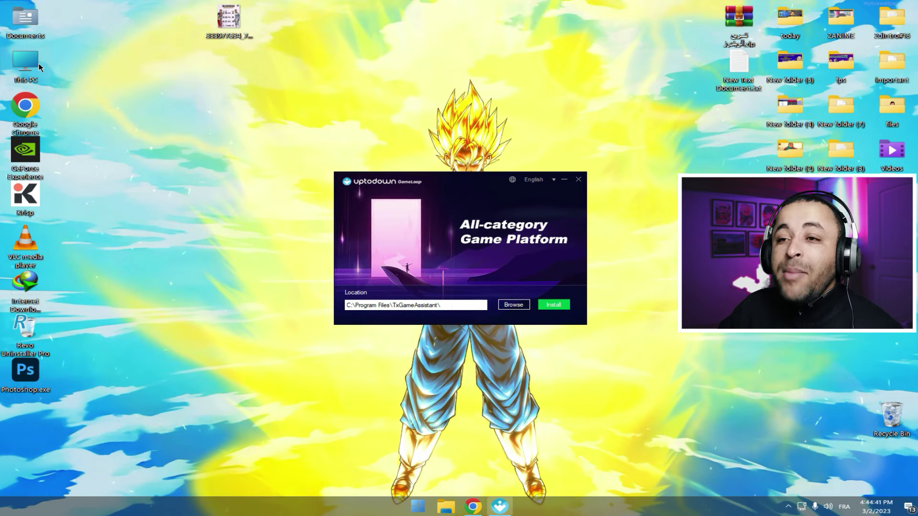
pyautogui.doubleClick(39, 65)
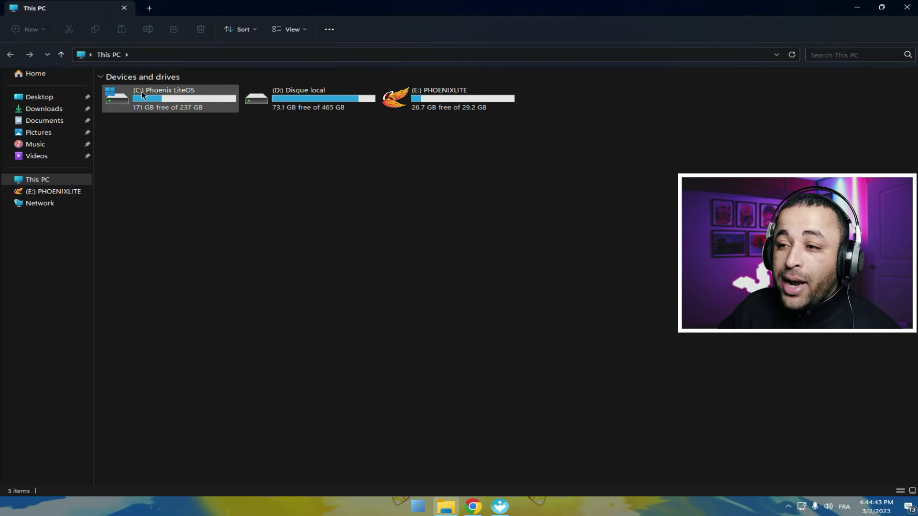
pyautogui.click(196, 98)
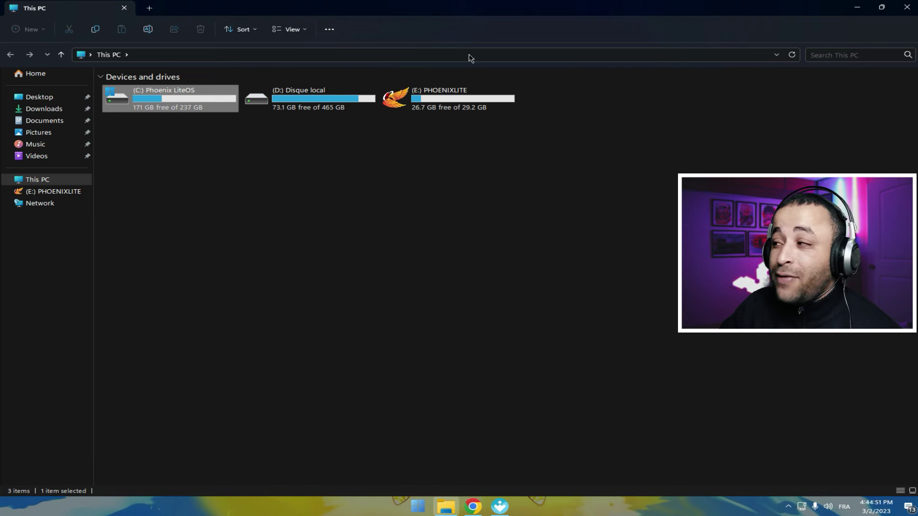
pyautogui.hotkey('alt', 'F4')
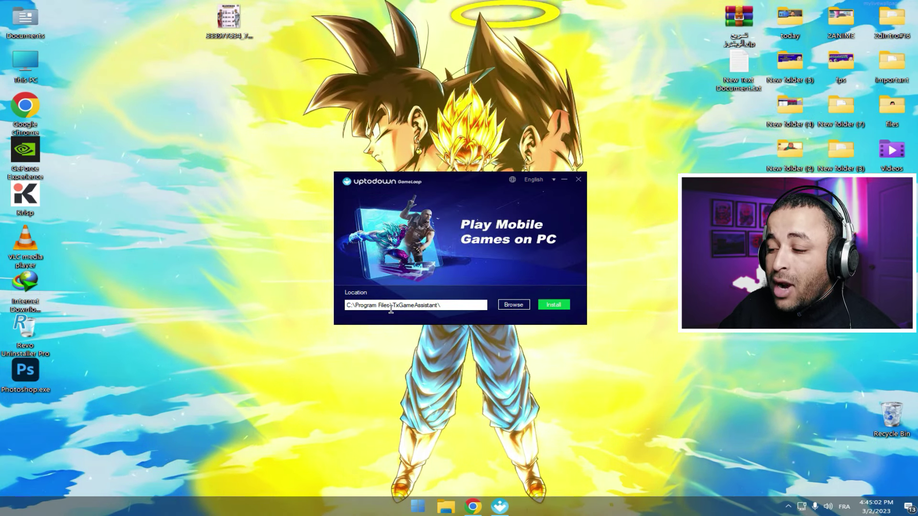
pyautogui.click(553, 304)
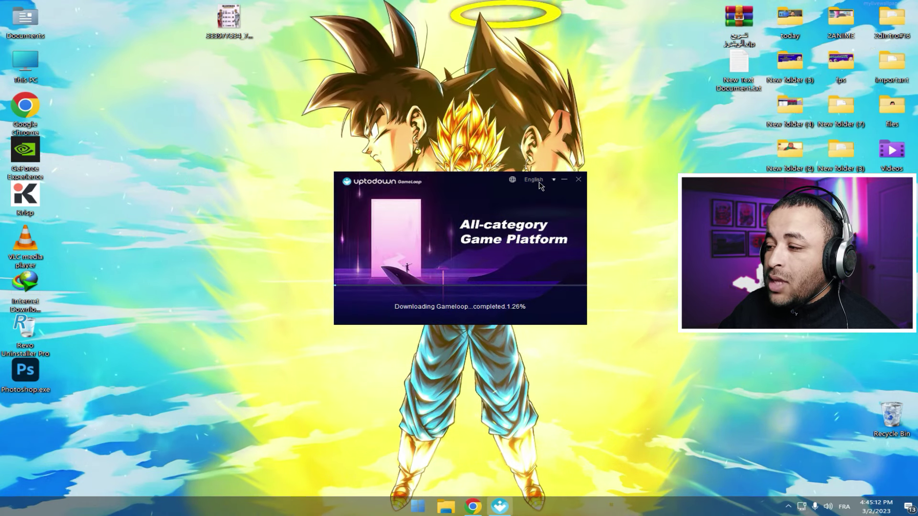
pyautogui.click(534, 180)
pyautogui.click(641, 289)
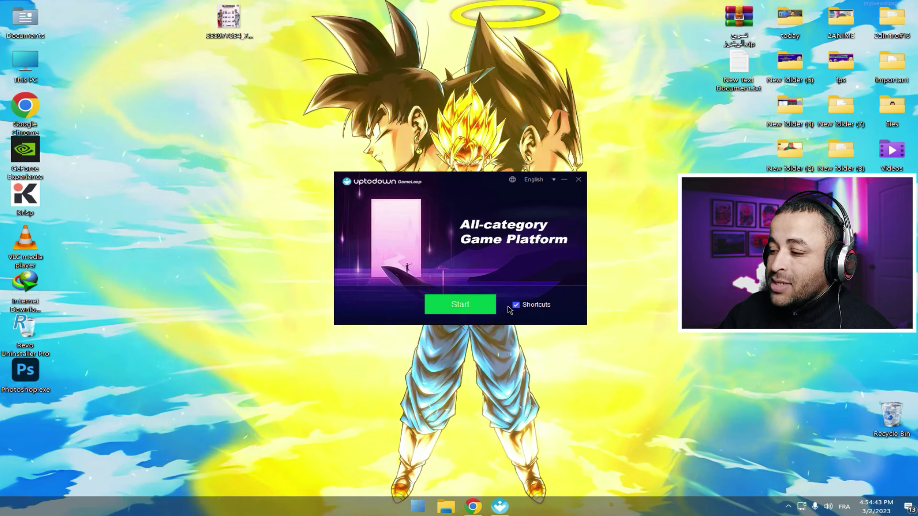
# Step: Finish the installer with shortcuts enabled, launch GameLoop from the desktop and dismiss the tip about downloaded games
pyautogui.click(458, 307)
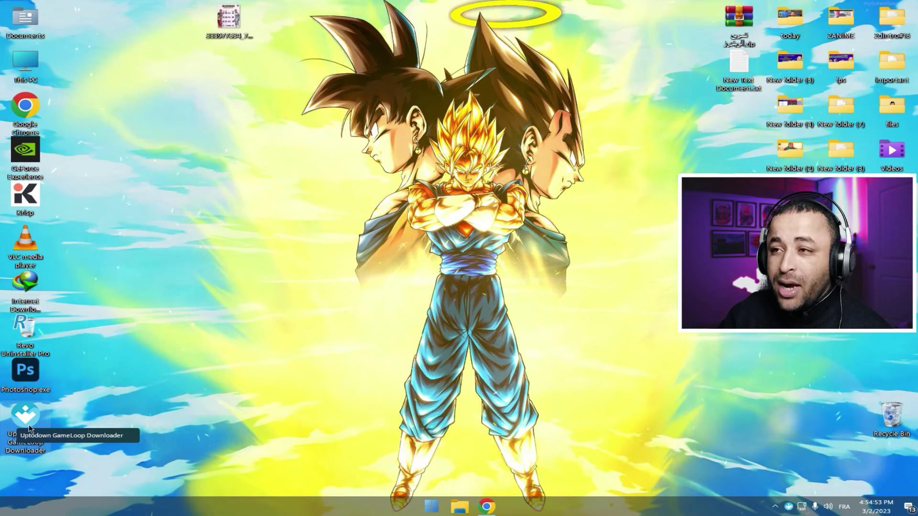
pyautogui.doubleClick(30, 438)
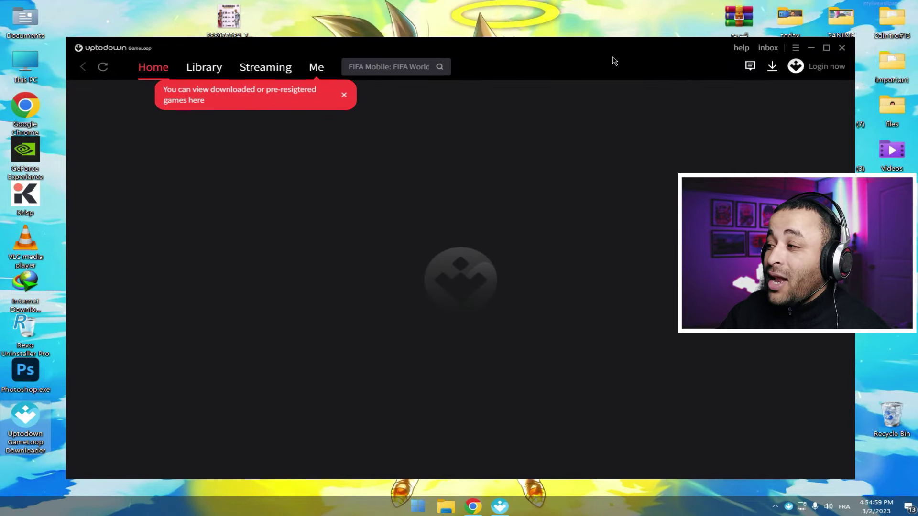
pyautogui.click(343, 97)
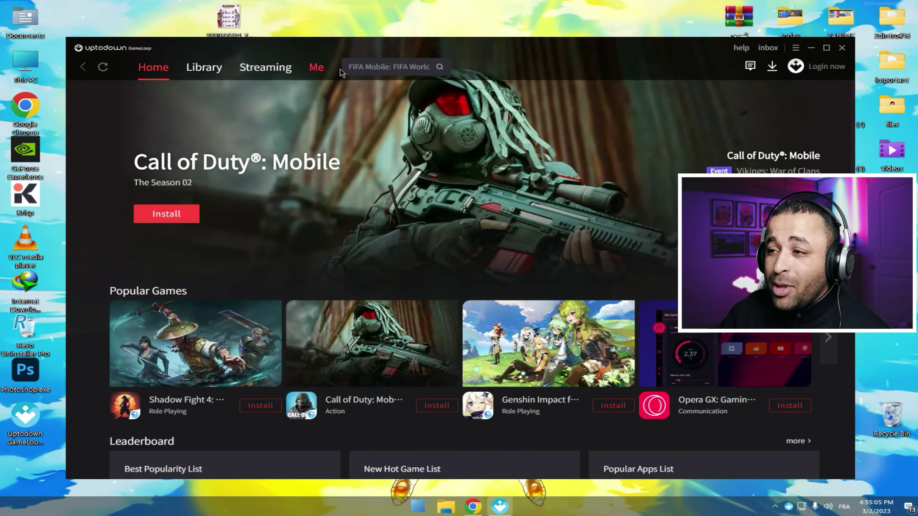
# Step: Install PUBG MOBILE from the recommended games and show its download task
pyautogui.click(318, 67)
pyautogui.scroll(-1, 215, 325)
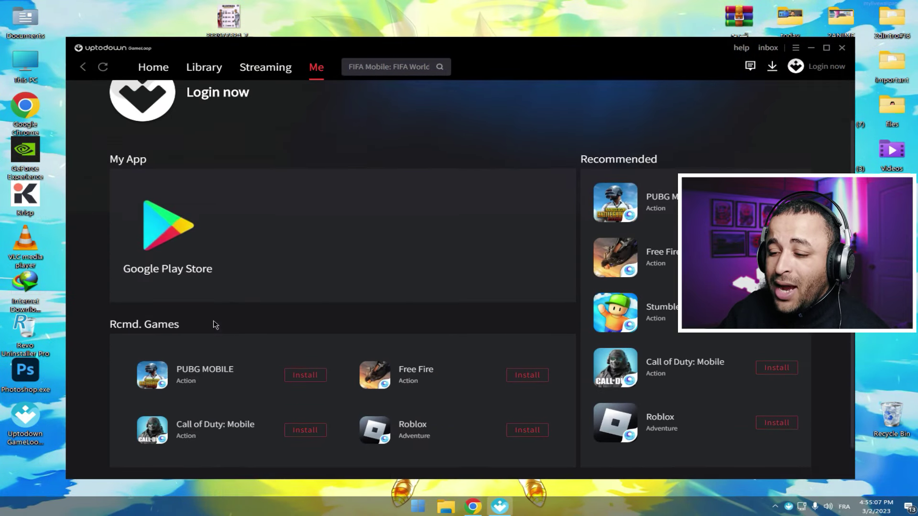
pyautogui.scroll(-1, 215, 325)
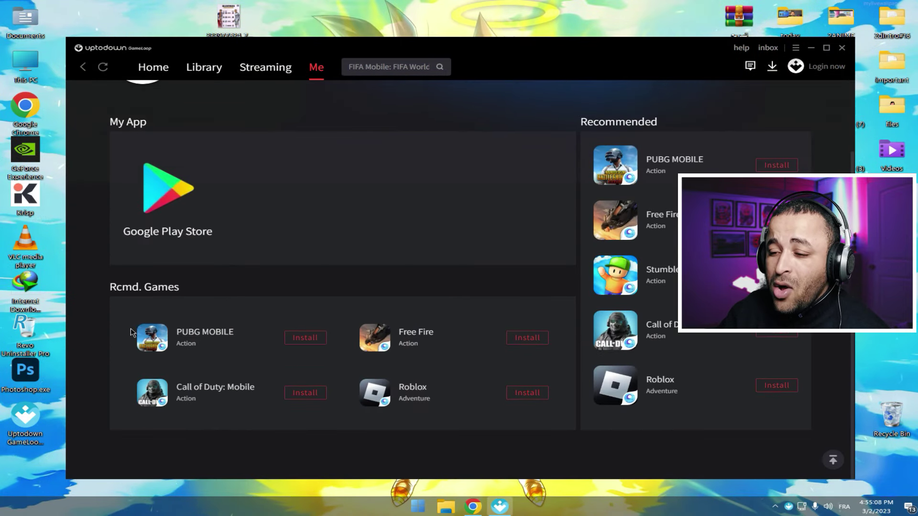
pyautogui.click(299, 338)
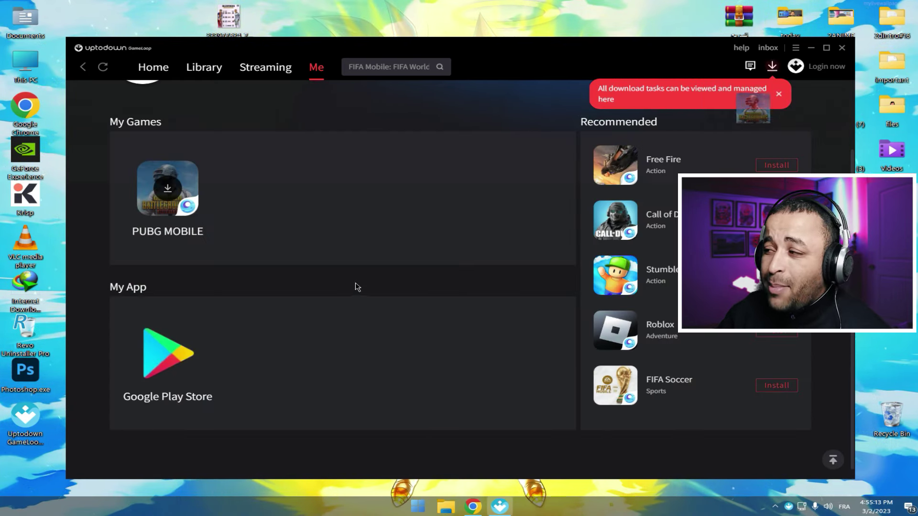
pyautogui.click(772, 67)
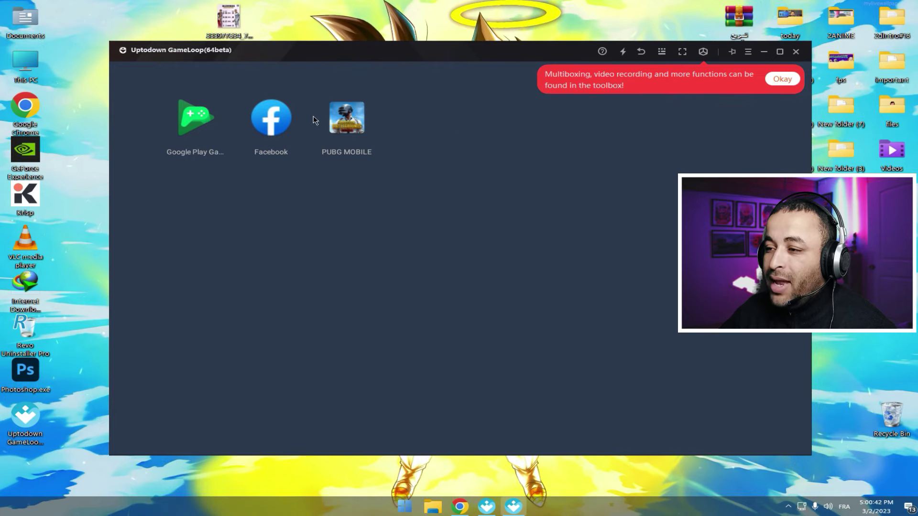
# Step: Set the game resolution to High Definition 1080P for PUBG MOBILE and postpone the restart
pyautogui.click(287, 150)
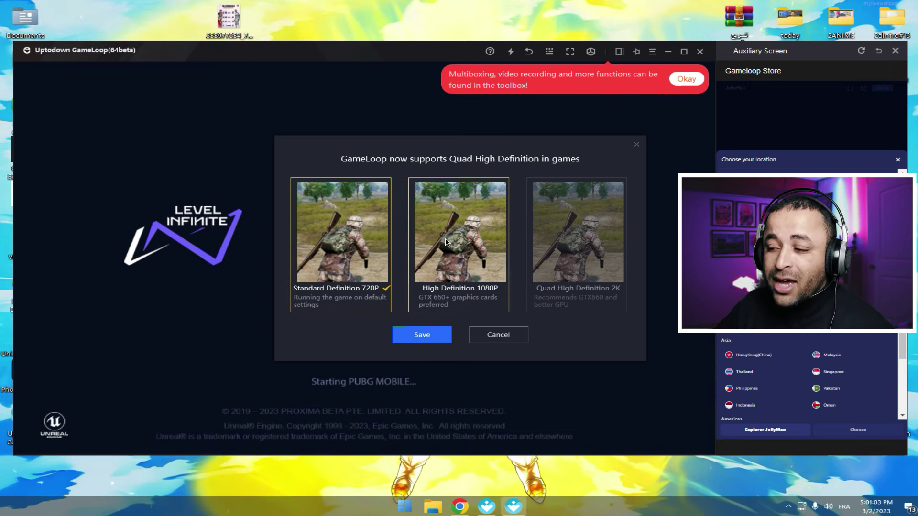
pyautogui.click(437, 295)
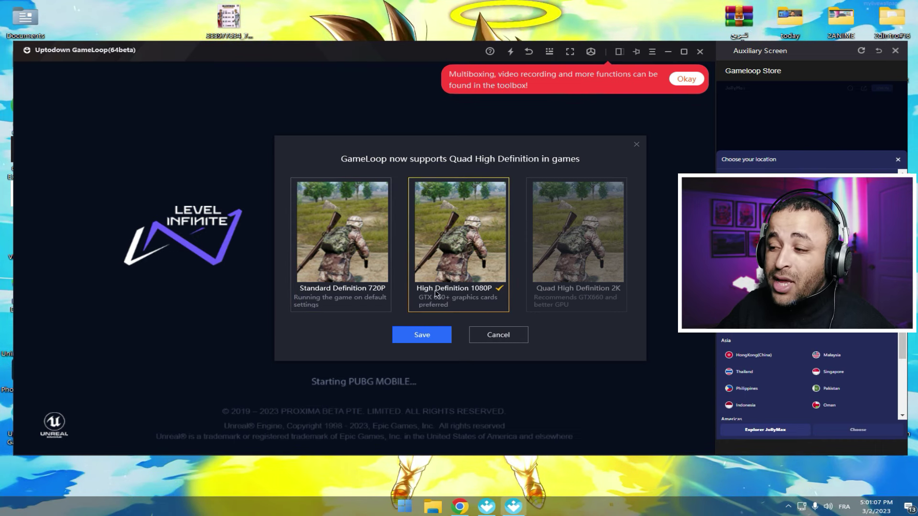
pyautogui.click(421, 336)
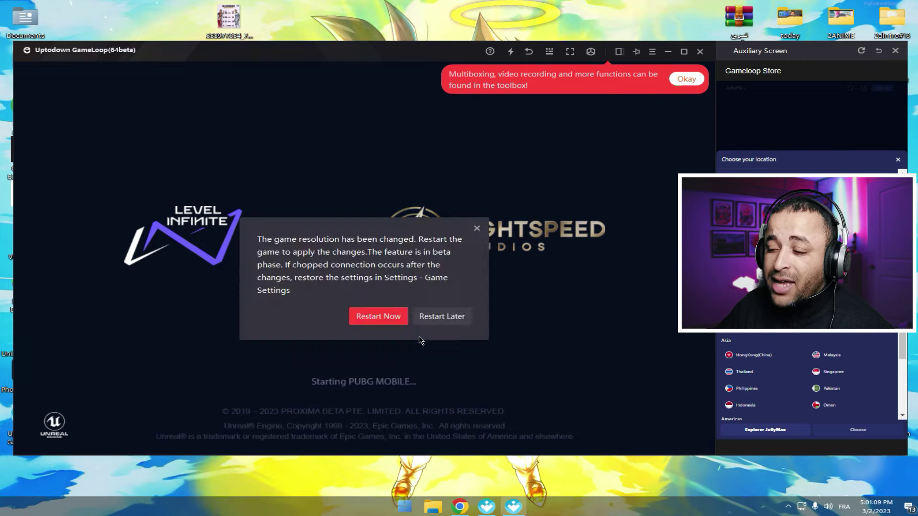
pyautogui.click(441, 317)
# Step: Exit the running PUBG MOBILE emulator and close the installer's download list
pyautogui.click(700, 51)
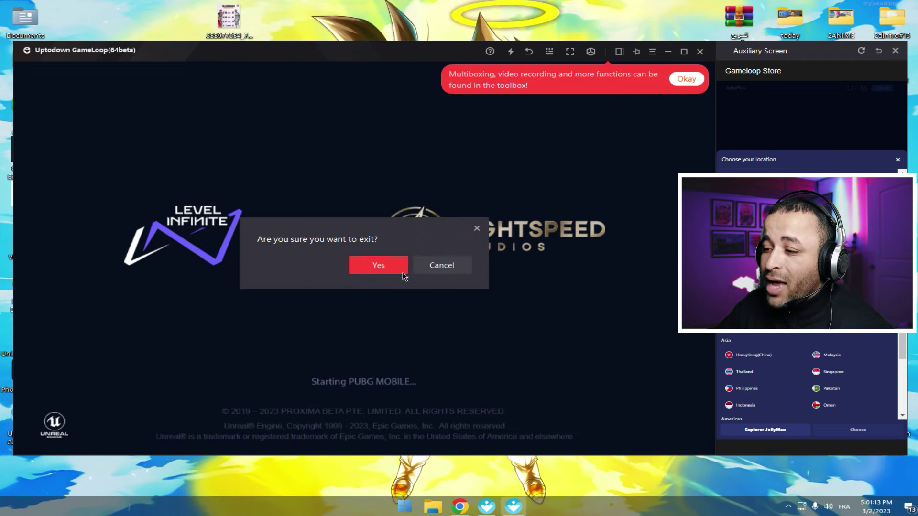
pyautogui.click(378, 267)
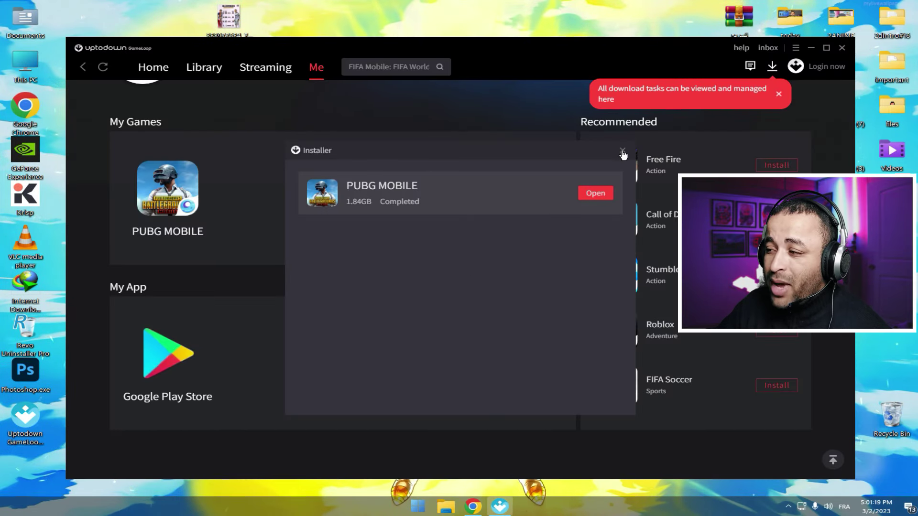
pyautogui.click(622, 151)
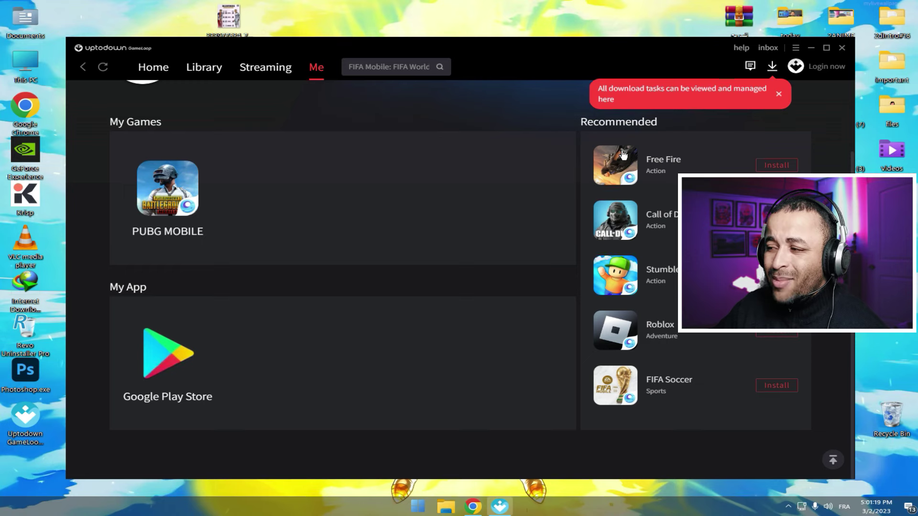
# Step: Open the GameLoop settings on the basic options
pyautogui.click(795, 48)
pyautogui.click(754, 94)
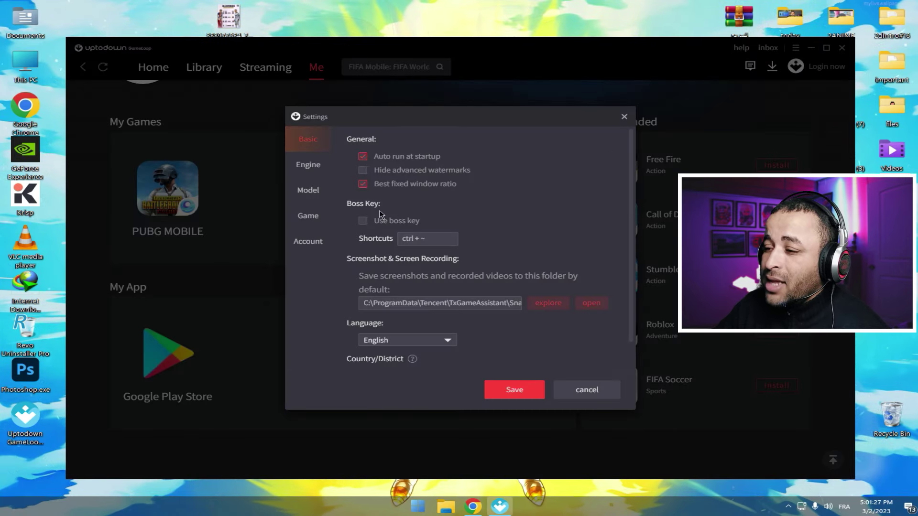